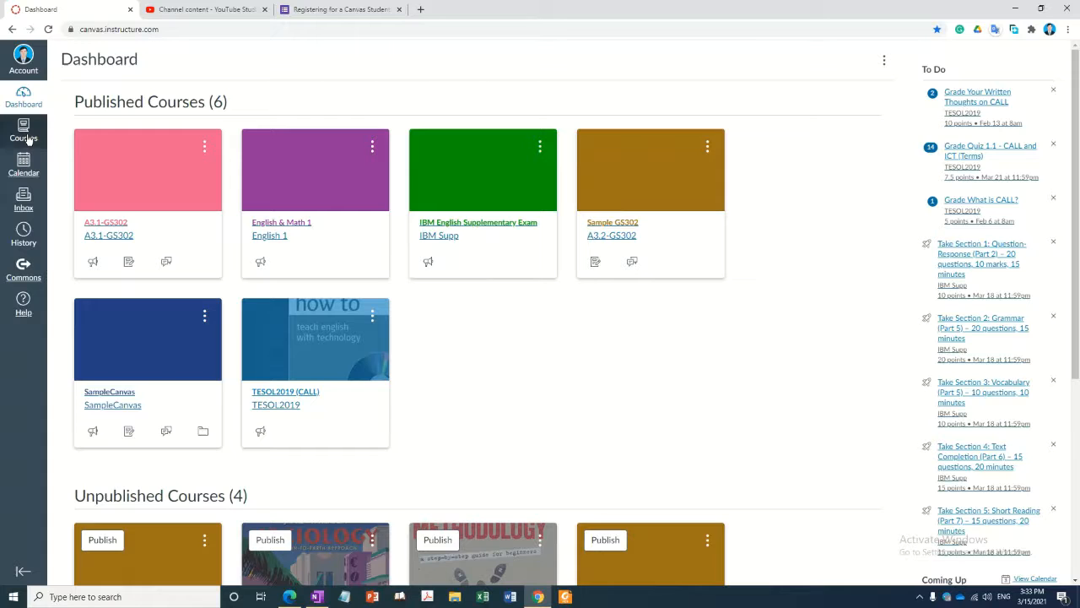
- Create a new course named GS202 from the list of all courses
left_click(24, 130)
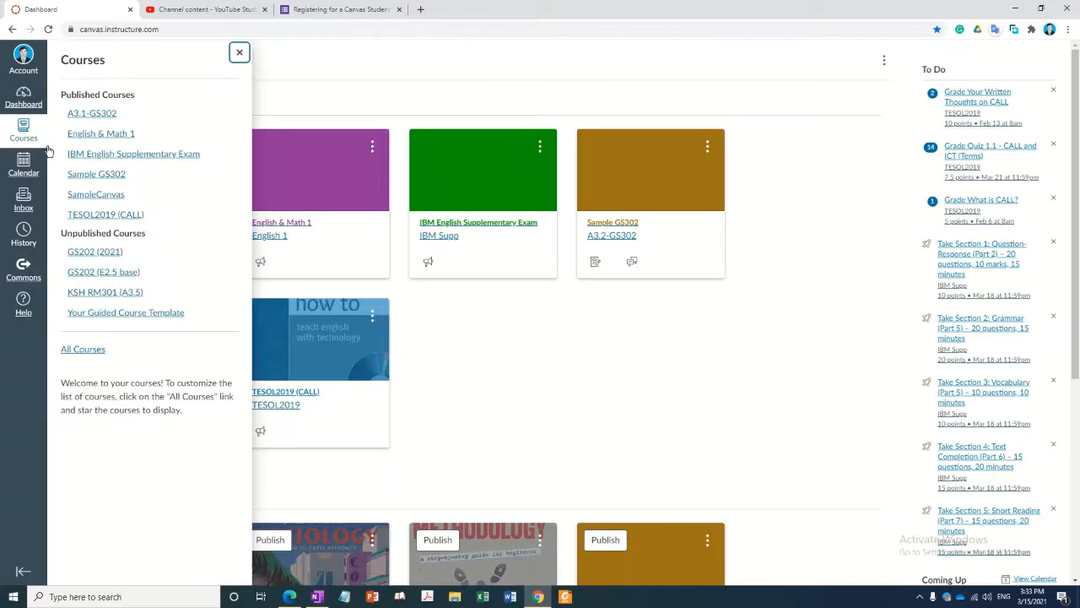
left_click(97, 351)
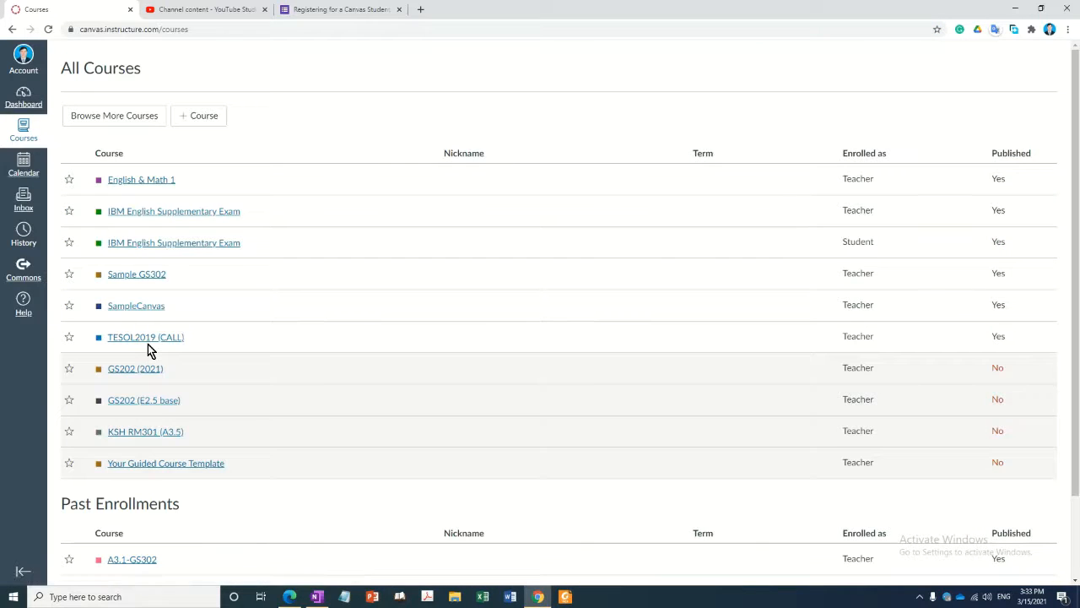
left_click(215, 125)
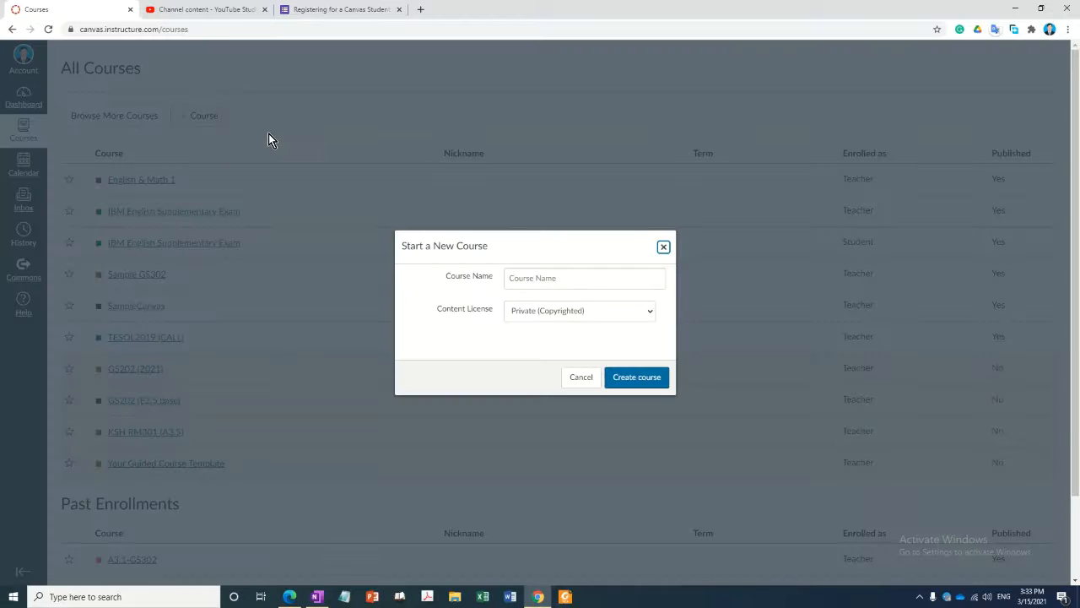
left_click(538, 277)
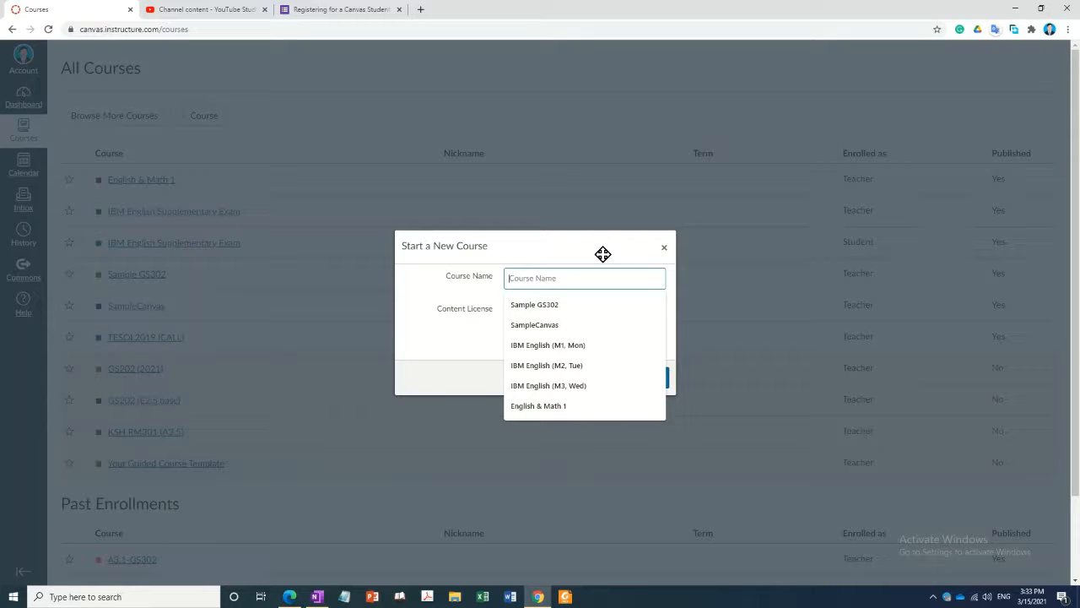
type("S")
key("BackSpace")
type("GS")
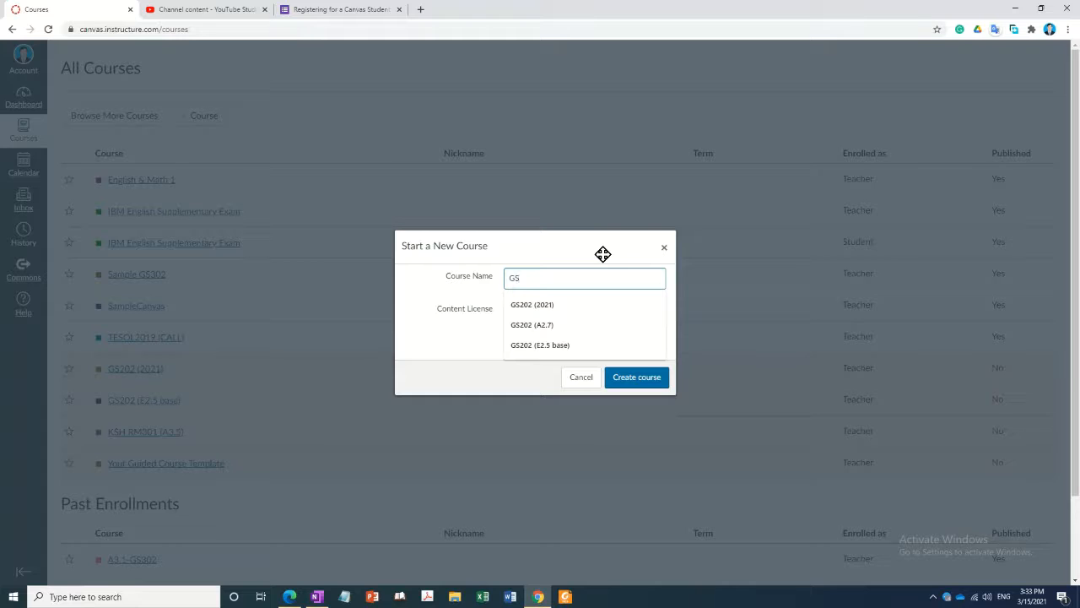
type("202")
left_click(438, 332)
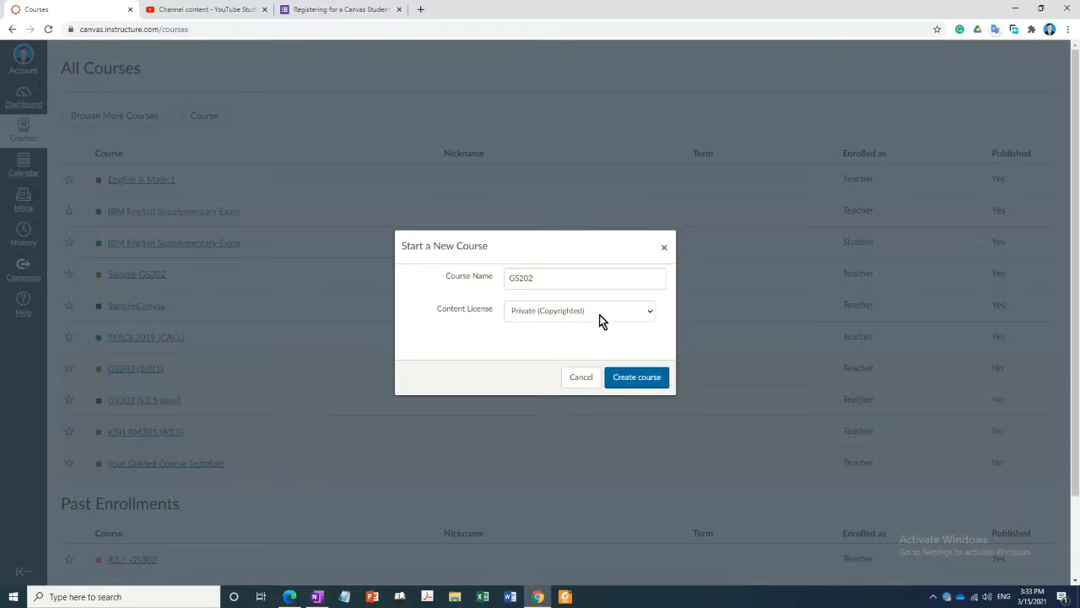
left_click(644, 384)
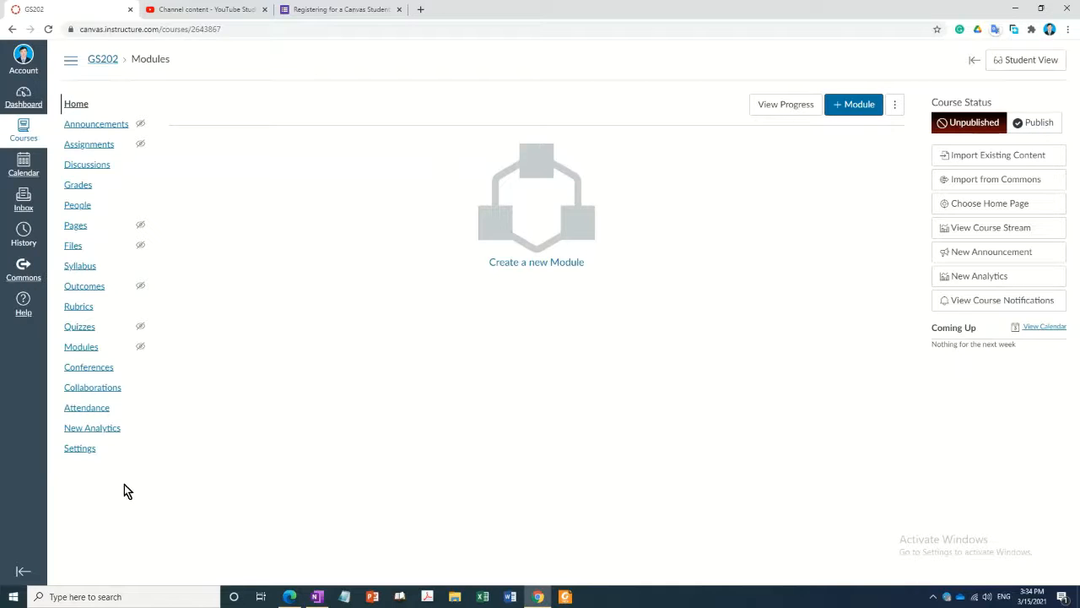
- Set the GS202 course's time zone to Bangkok (+07:00) and open the course navigation settings
left_click(88, 455)
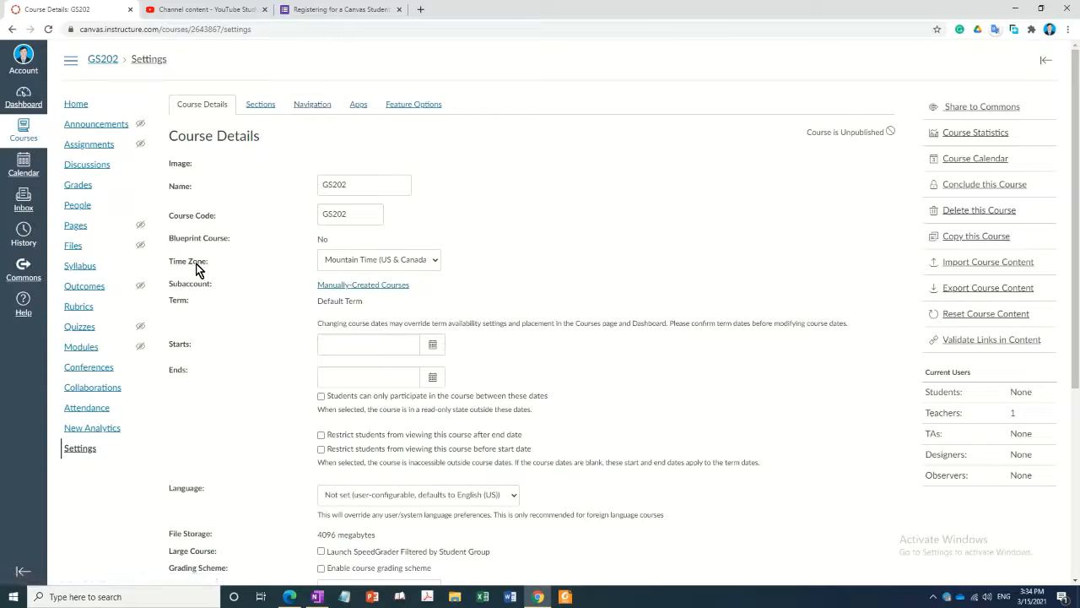
left_click(390, 266)
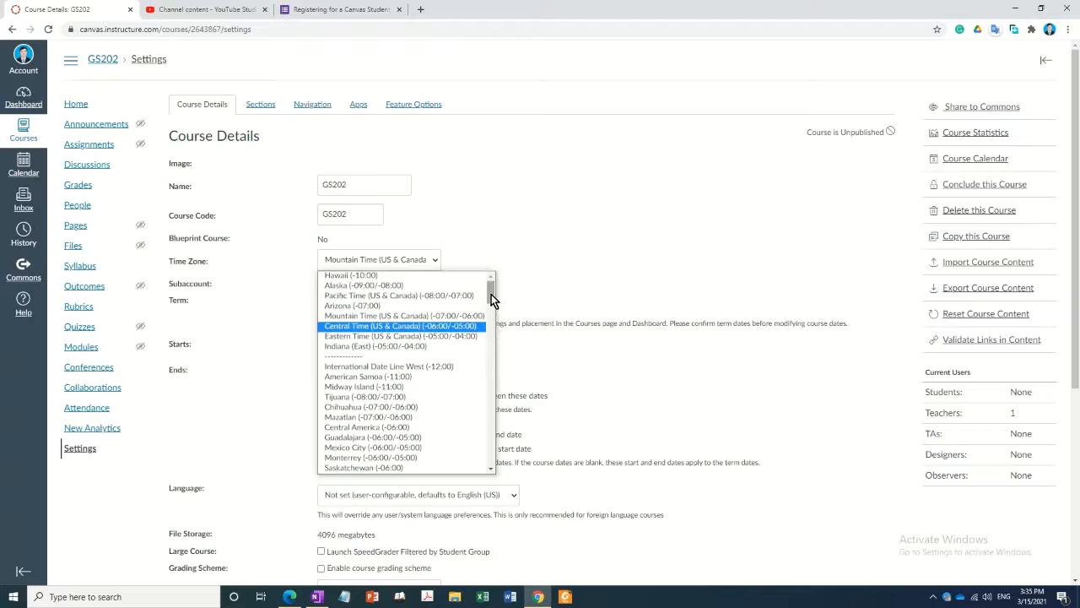
left_click_drag(491, 293, 489, 377)
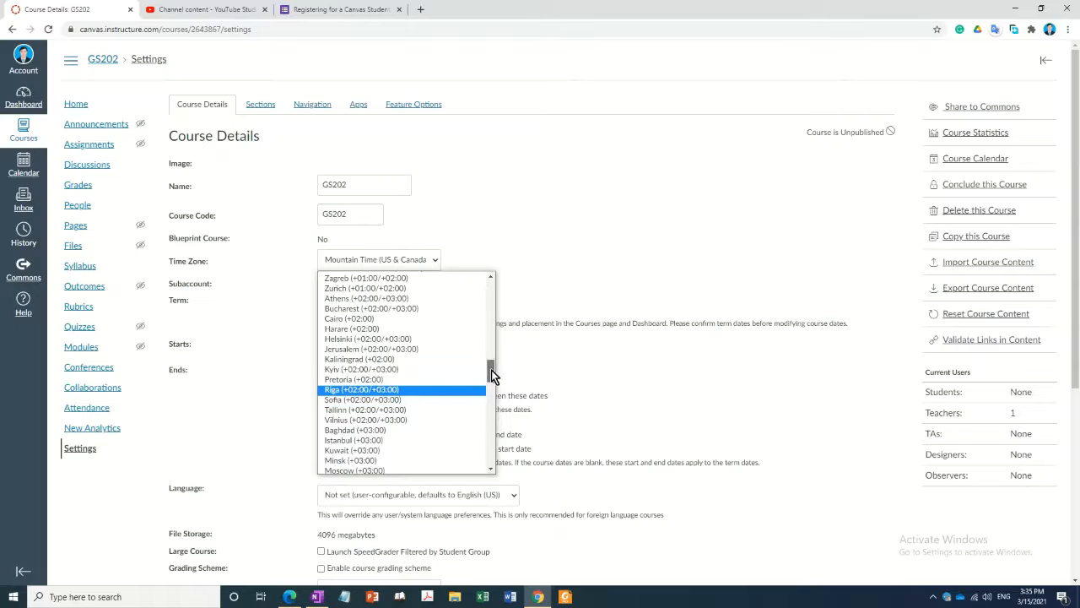
left_click_drag(492, 369, 489, 418)
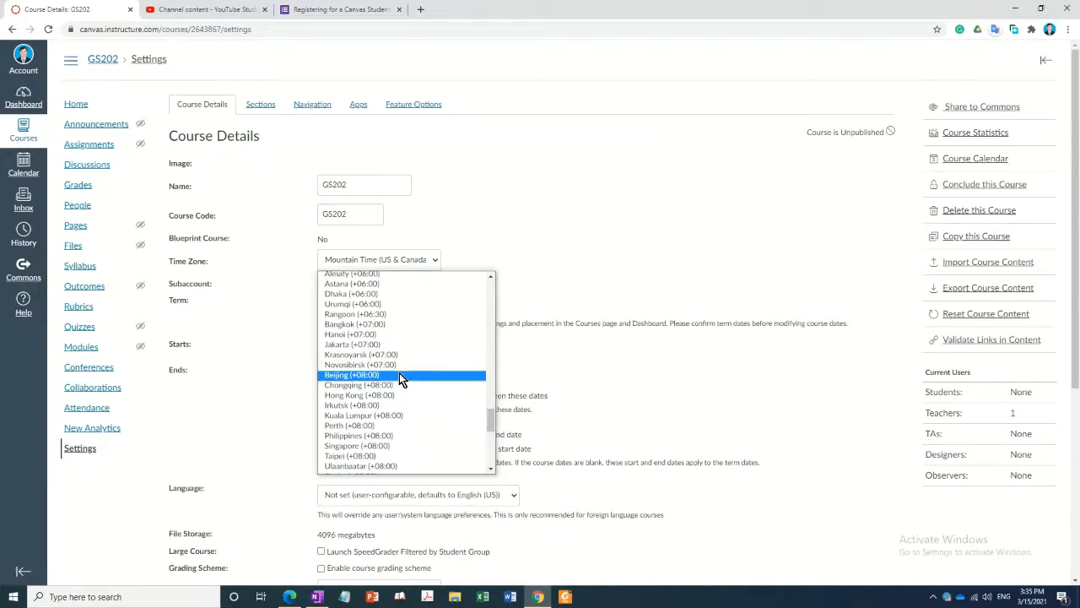
left_click(392, 327)
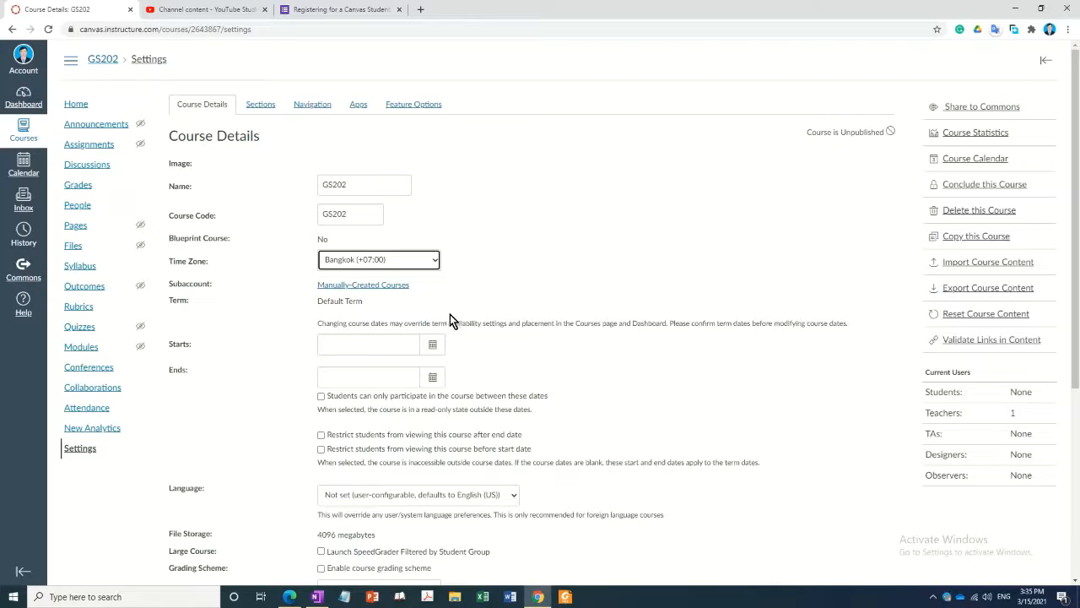
left_click(309, 107)
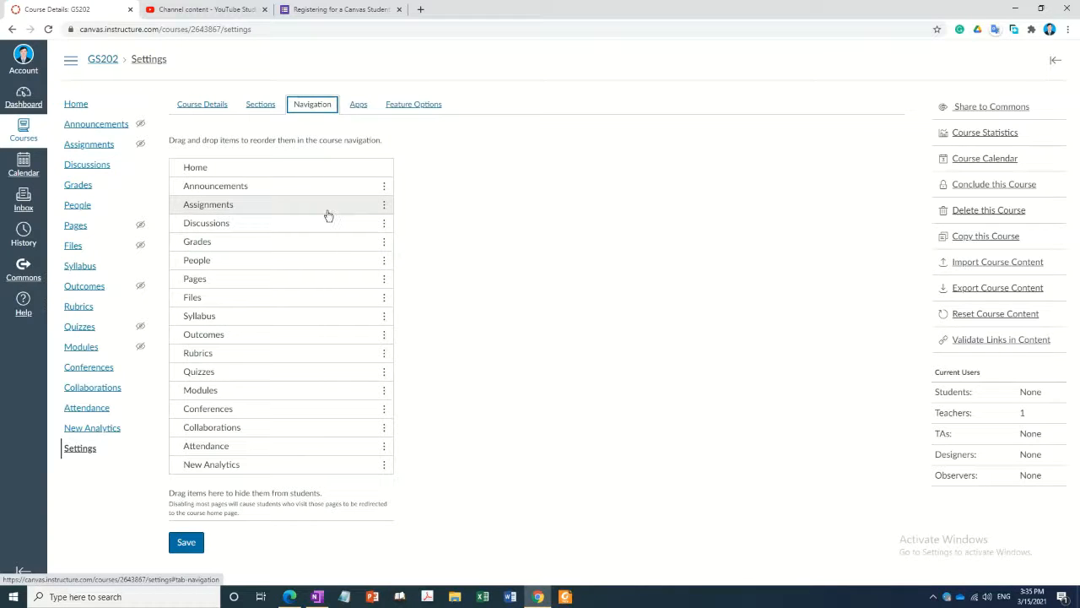
- Try disabling the Assignments item in the course navigation through its options
left_click(386, 210)
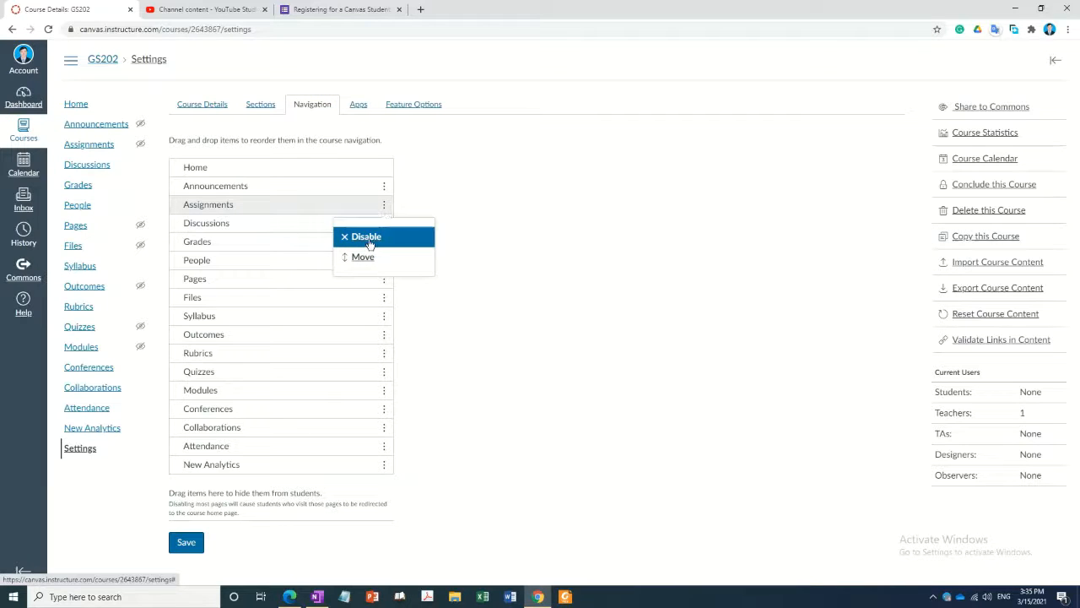
left_click(369, 242)
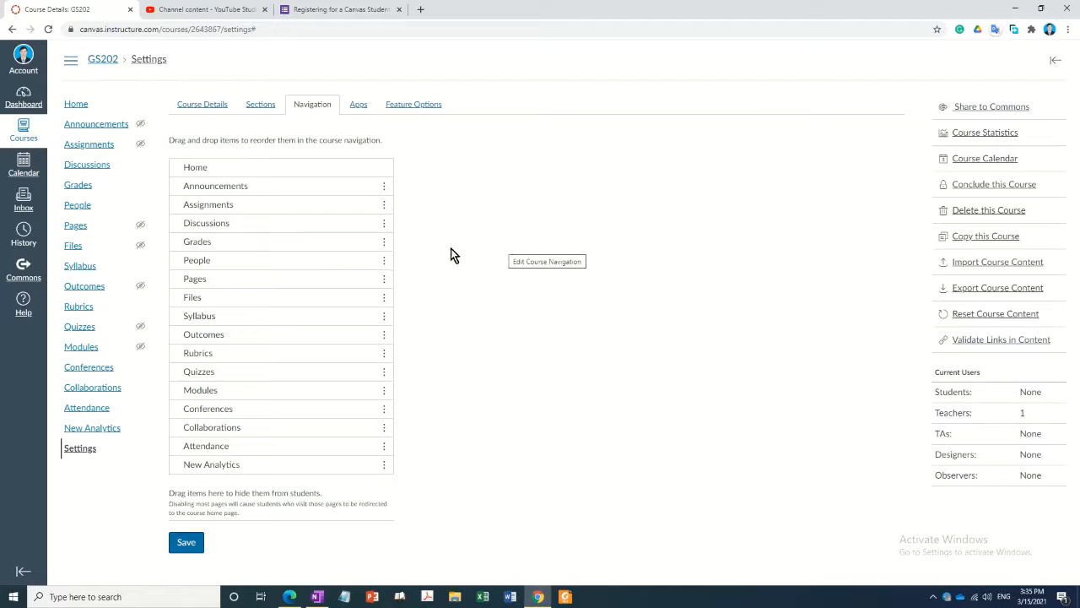
left_click(384, 205)
left_click(368, 240)
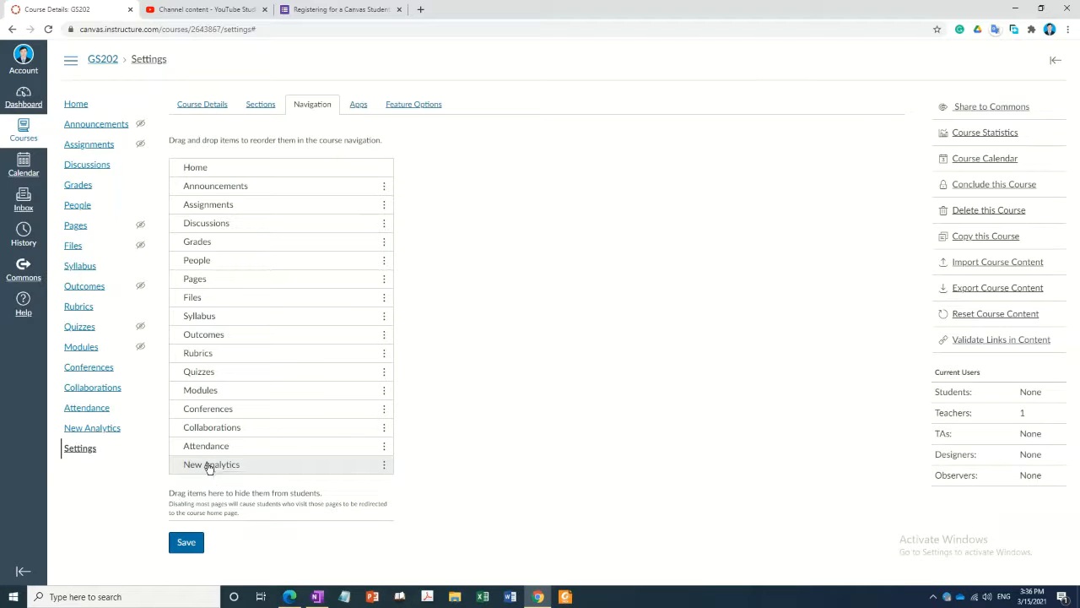
- Move New Analytics, Attendance, Collaborations, Conferences, Quizzes and Rubrics into the list of navigation items hidden from students
left_click_drag(209, 468, 209, 510)
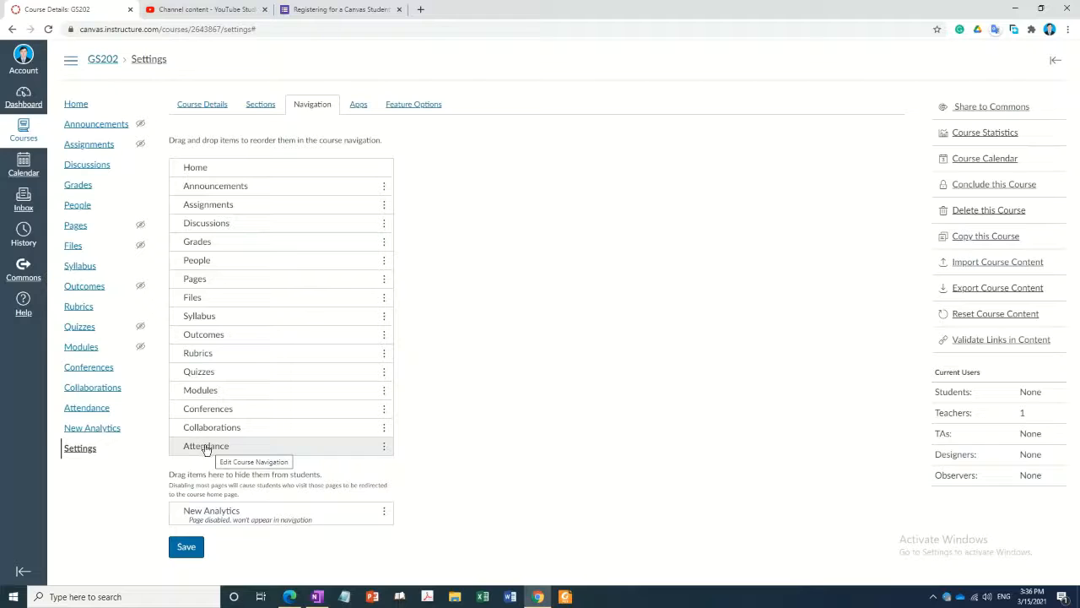
left_click_drag(206, 450, 195, 511)
left_click_drag(195, 427, 206, 460)
left_click_drag(203, 408, 208, 456)
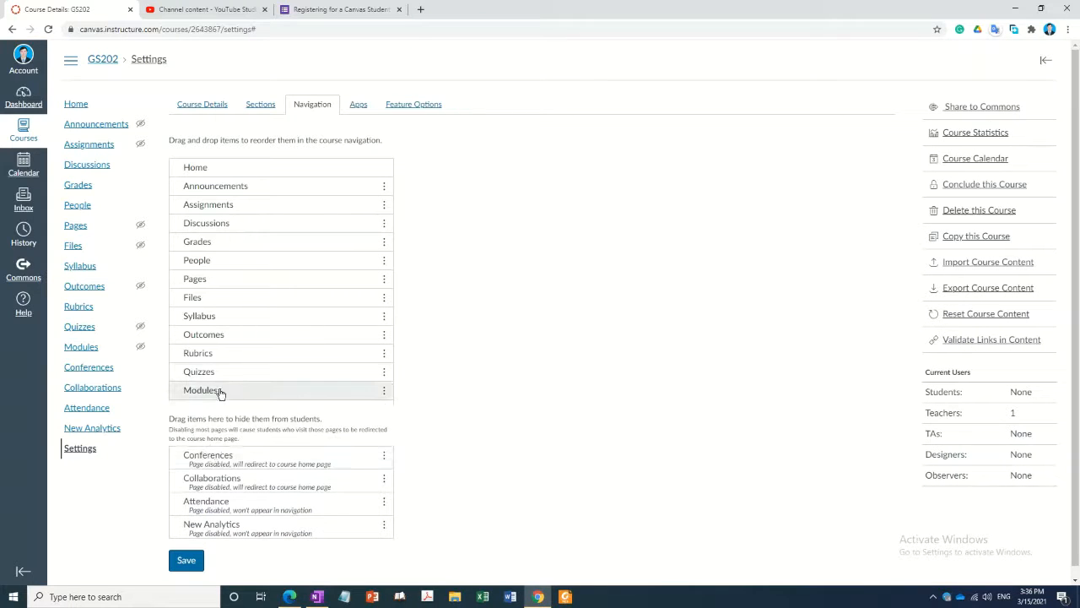
left_click_drag(216, 378, 212, 440)
left_click_drag(212, 354, 212, 406)
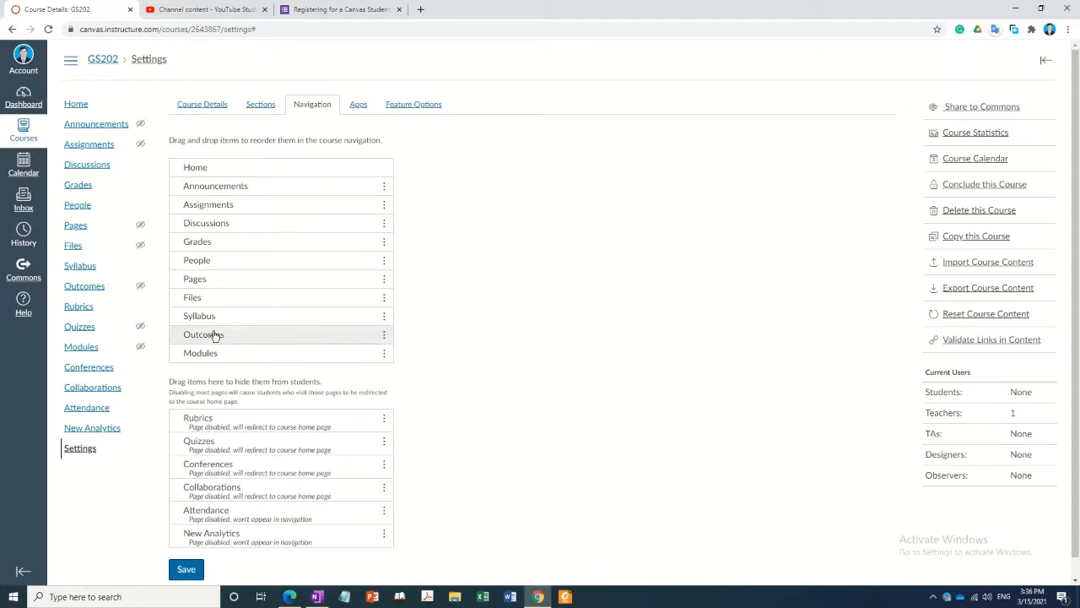
- Hide Modules, Syllabus, Files, Pages, People, Assignments, Discussions and Outcomes from the student course navigation
left_click_drag(214, 354, 214, 410)
left_click_drag(219, 320, 218, 358)
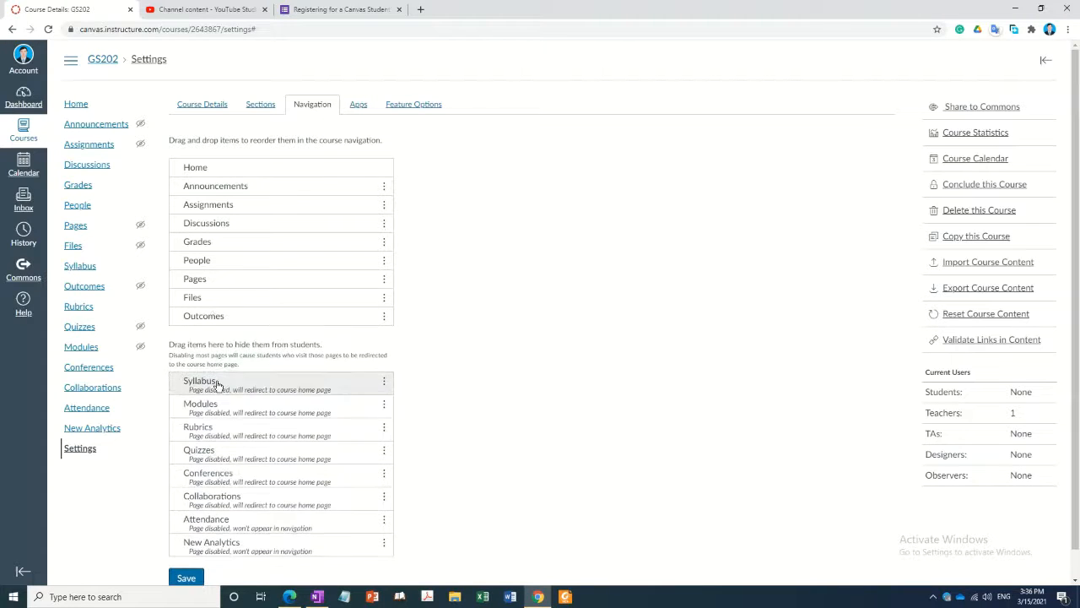
left_click_drag(217, 297, 219, 356)
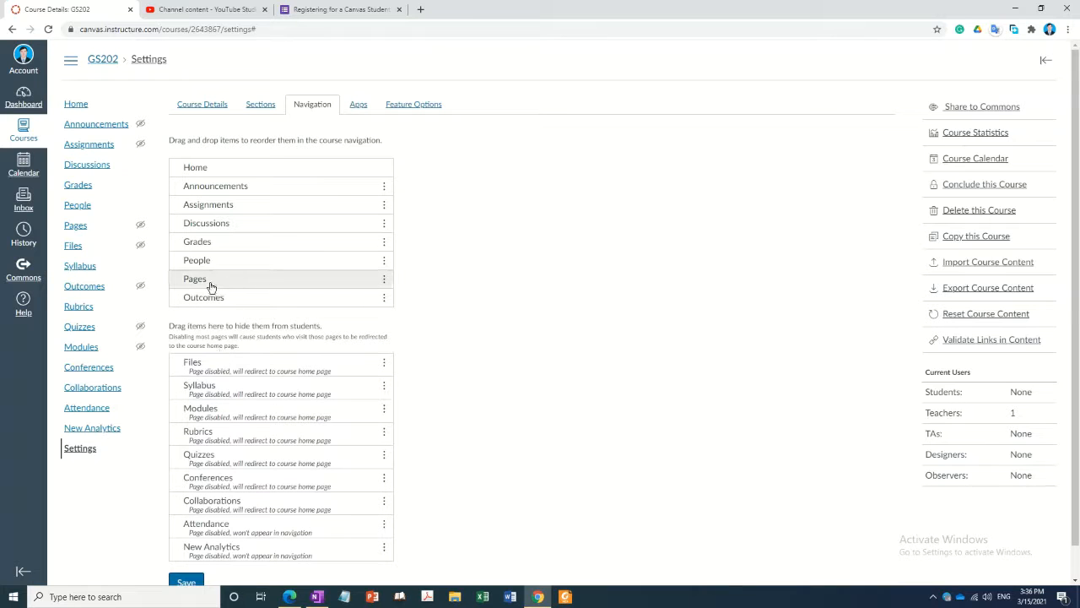
left_click_drag(211, 284, 213, 342)
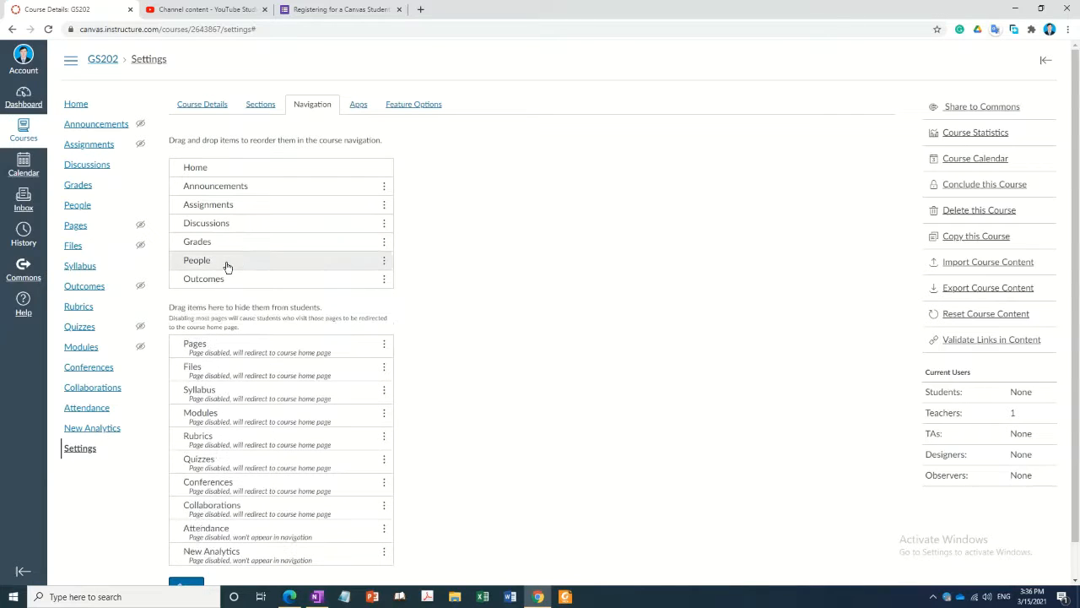
left_click_drag(227, 260, 229, 290)
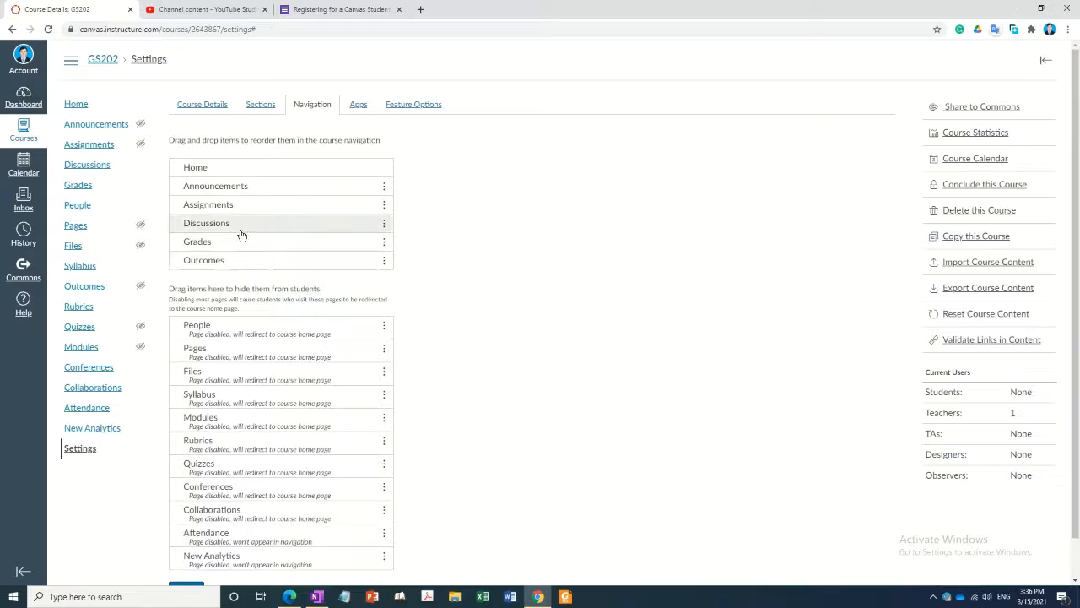
left_click_drag(239, 210, 234, 294)
left_click_drag(239, 206, 227, 294)
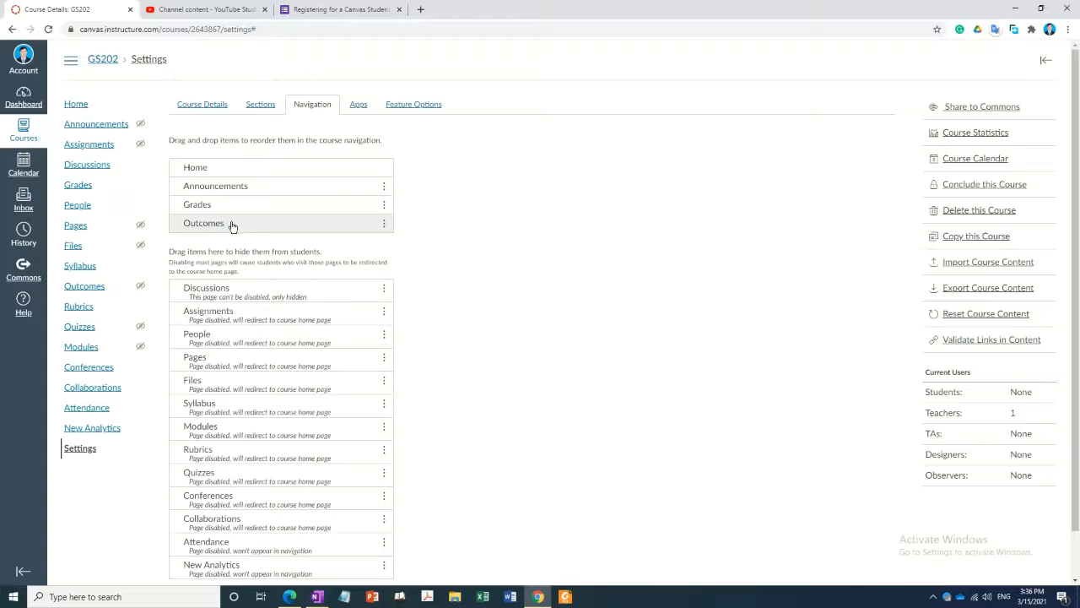
left_click_drag(233, 227, 239, 283)
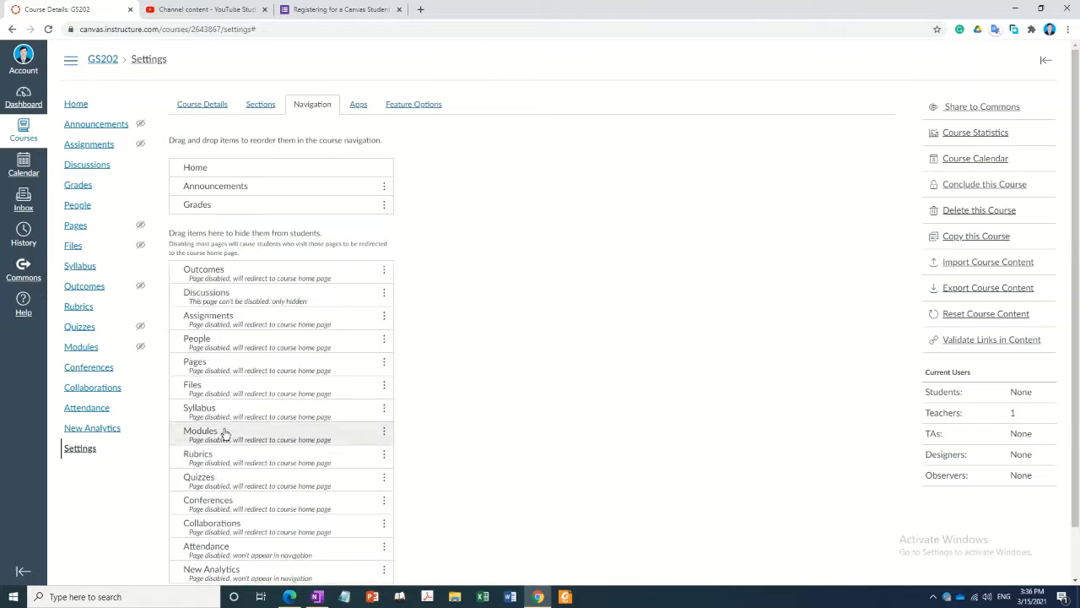
- Restore Modules to the visible navigation items between Announcements and Grades, and save the navigation layout
left_click_drag(225, 433, 211, 223)
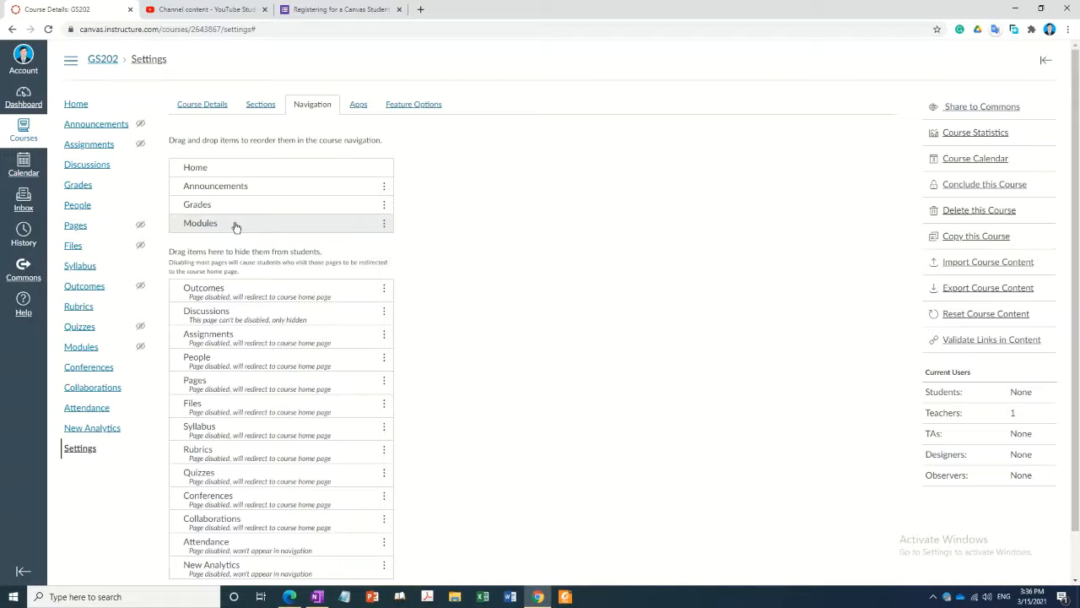
left_click_drag(237, 227, 237, 206)
scroll(465, 367, "down", 1)
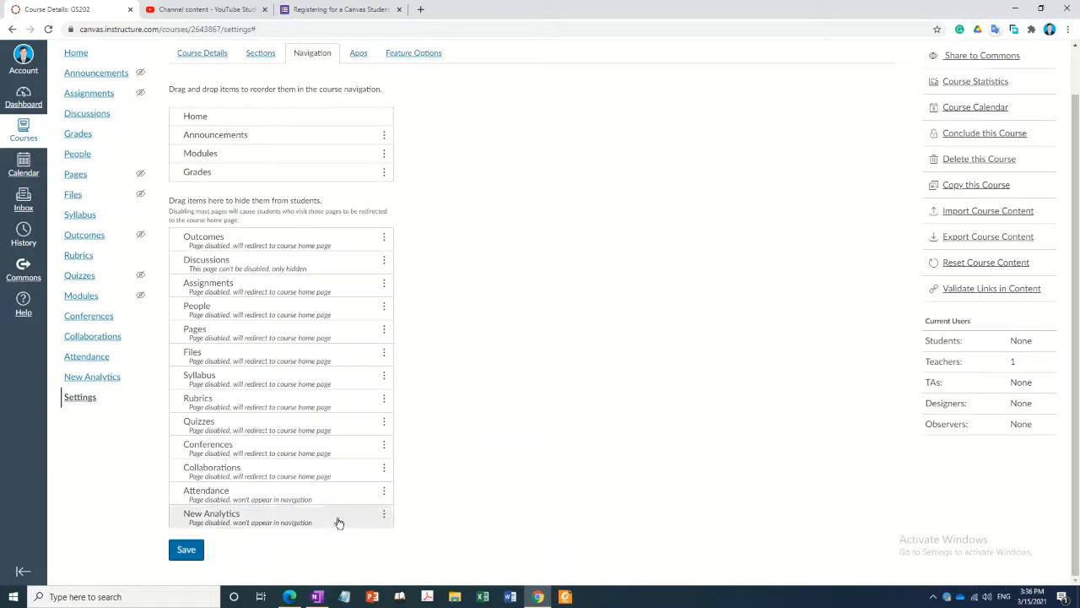
left_click(184, 550)
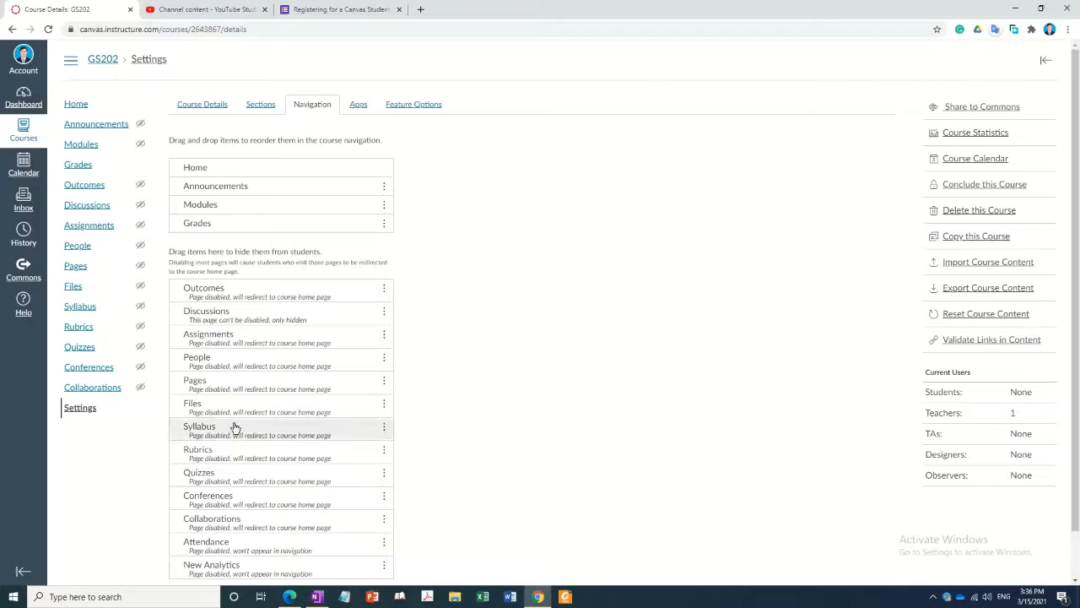
- Preview the GS202 home page in Student View and leave the preview
left_click(76, 104)
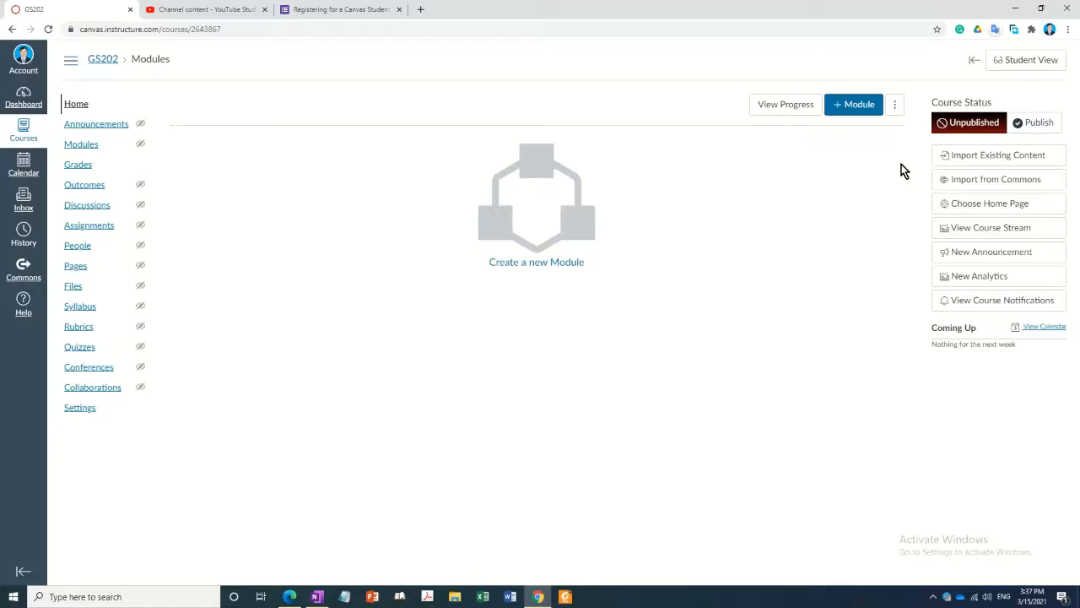
left_click(1019, 65)
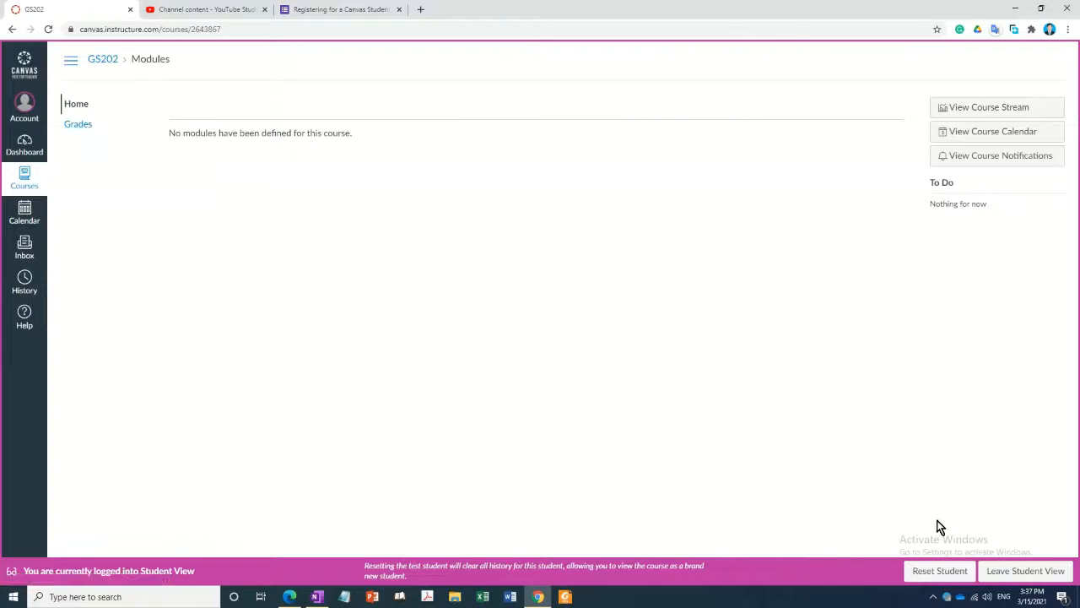
left_click(1010, 573)
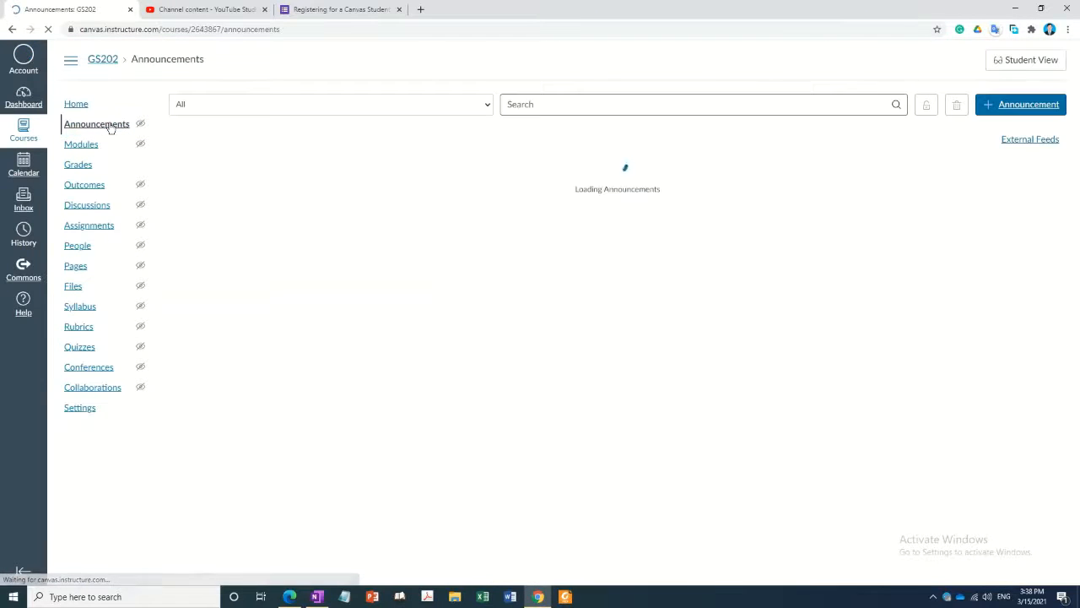
- Post an announcement titled "Greeting" to all sections with the text "Good afternoon, everybody. Welcome to our online course!"
left_click(1019, 112)
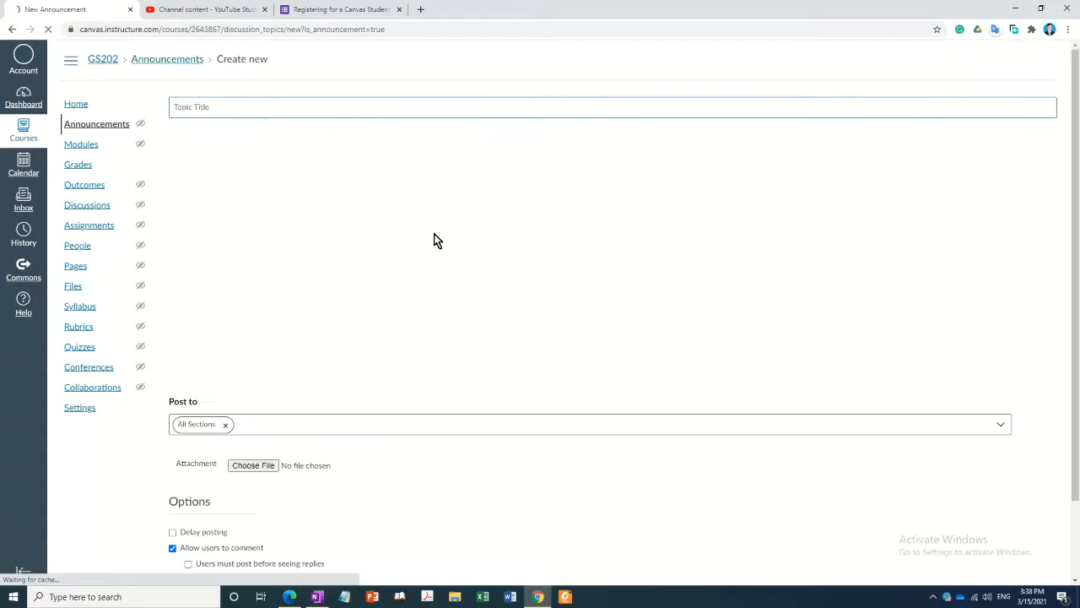
type("Greeting")
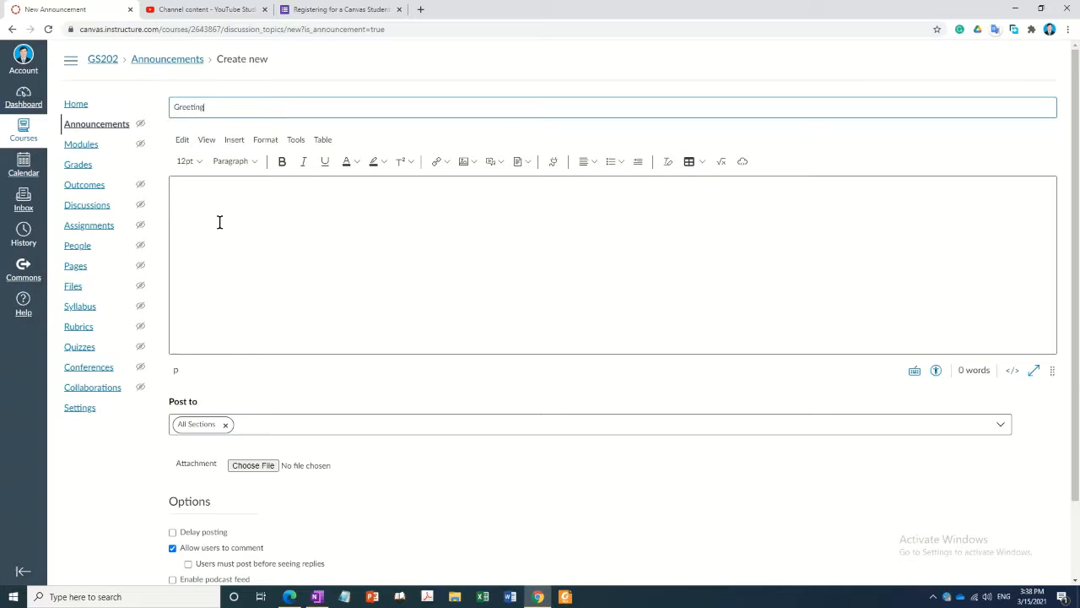
left_click(220, 222)
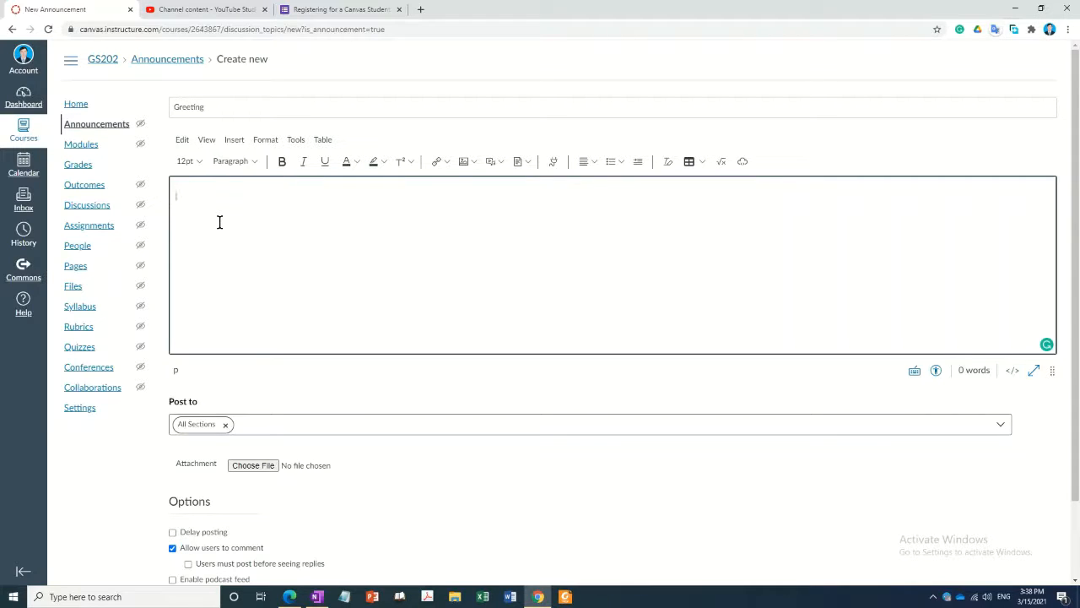
type("Good afternoon ")
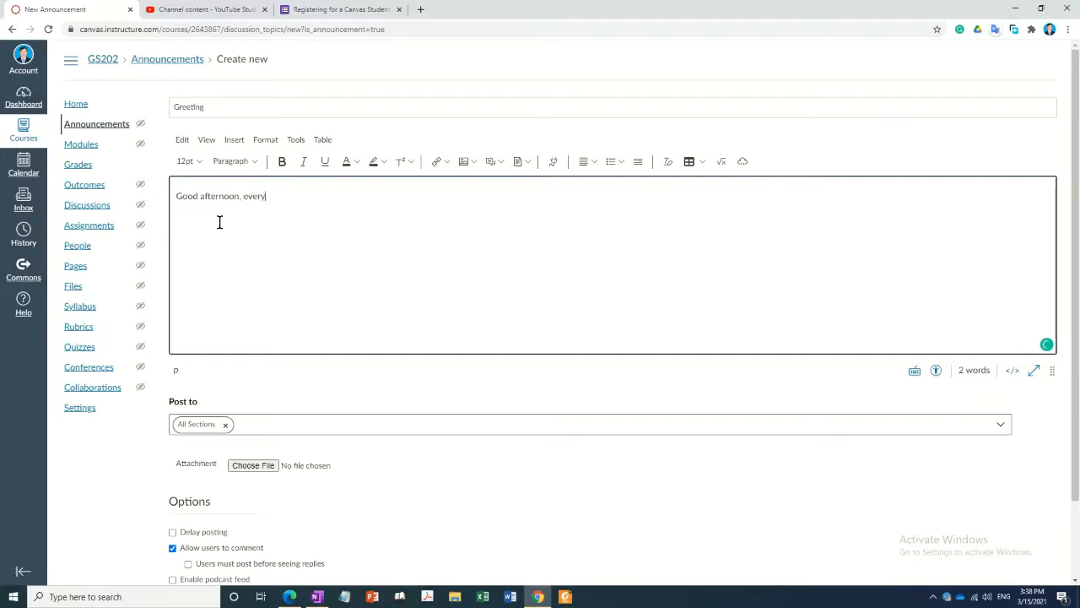
type(" everyo")
key("BackSpace")
type("body. Welcome to our online course!")
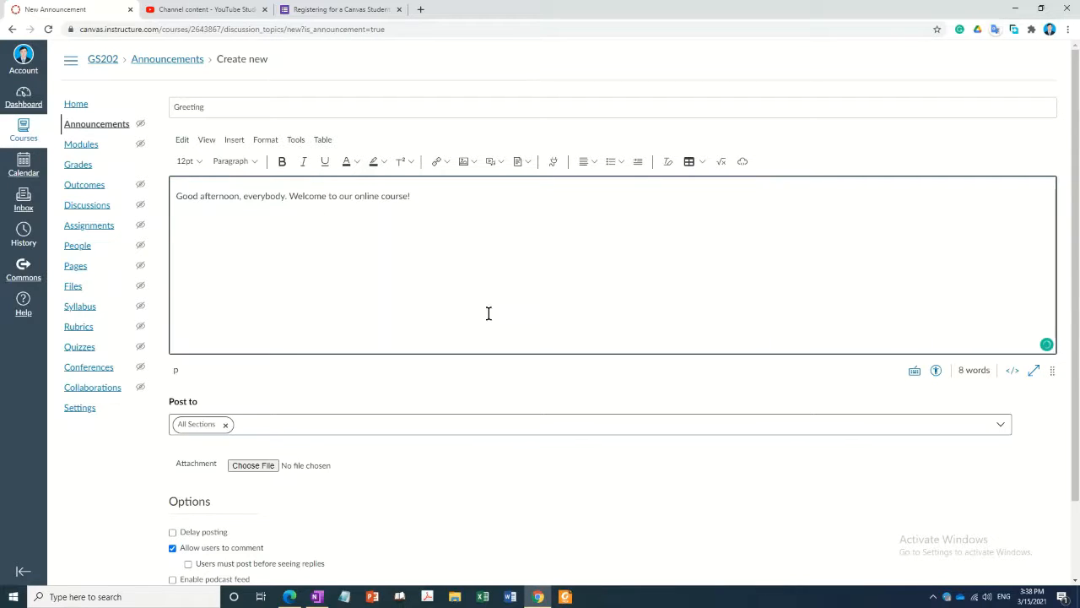
scroll(459, 390, "down", 2)
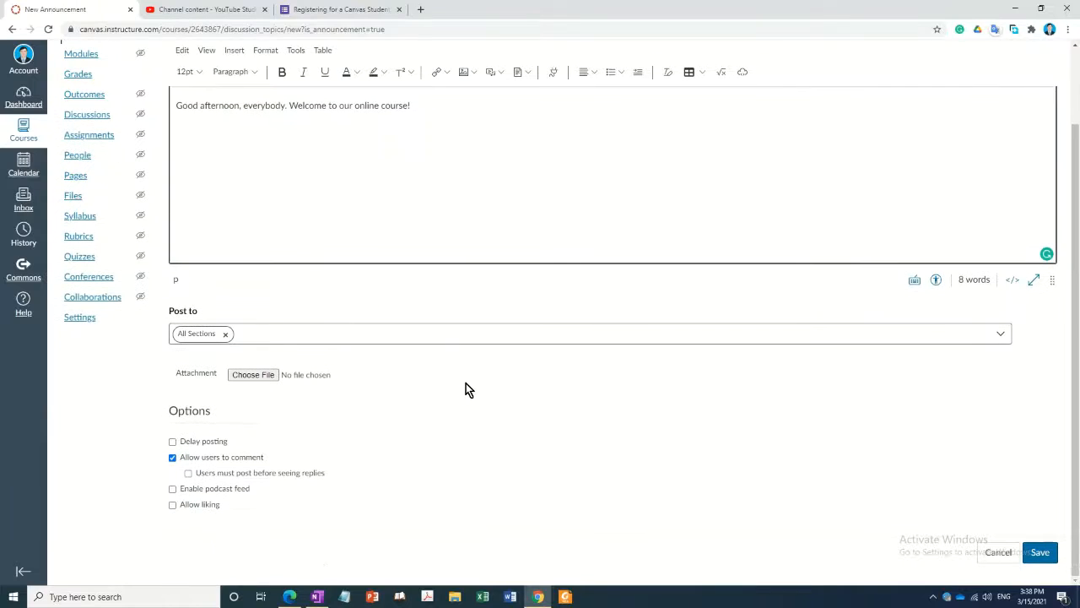
left_click(1050, 553)
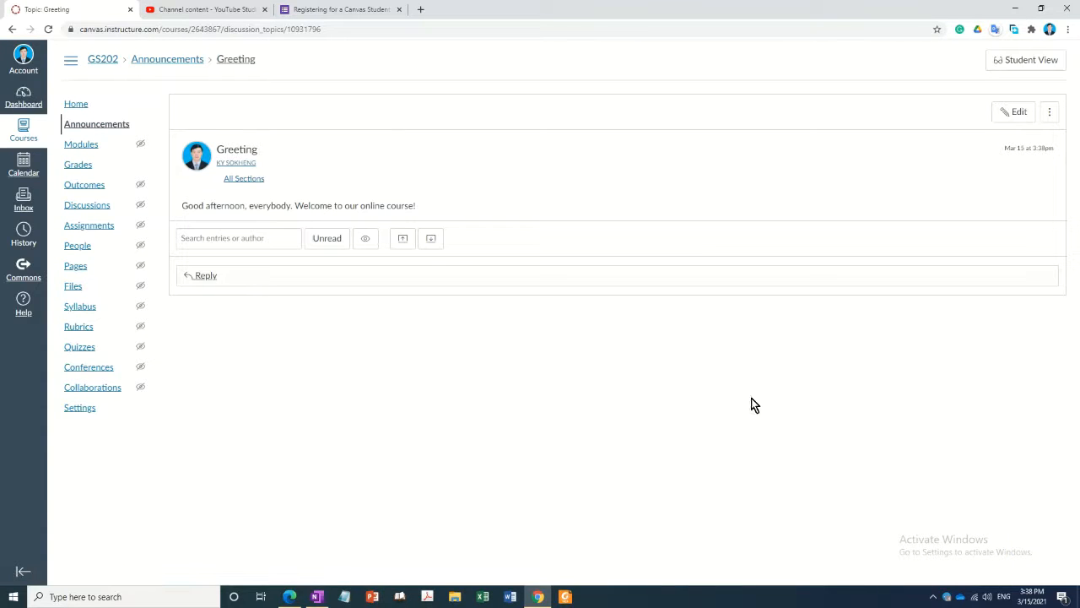
- Return to the course home page, check how the Greeting announcement appears in Student View, and leave the preview
left_click(77, 106)
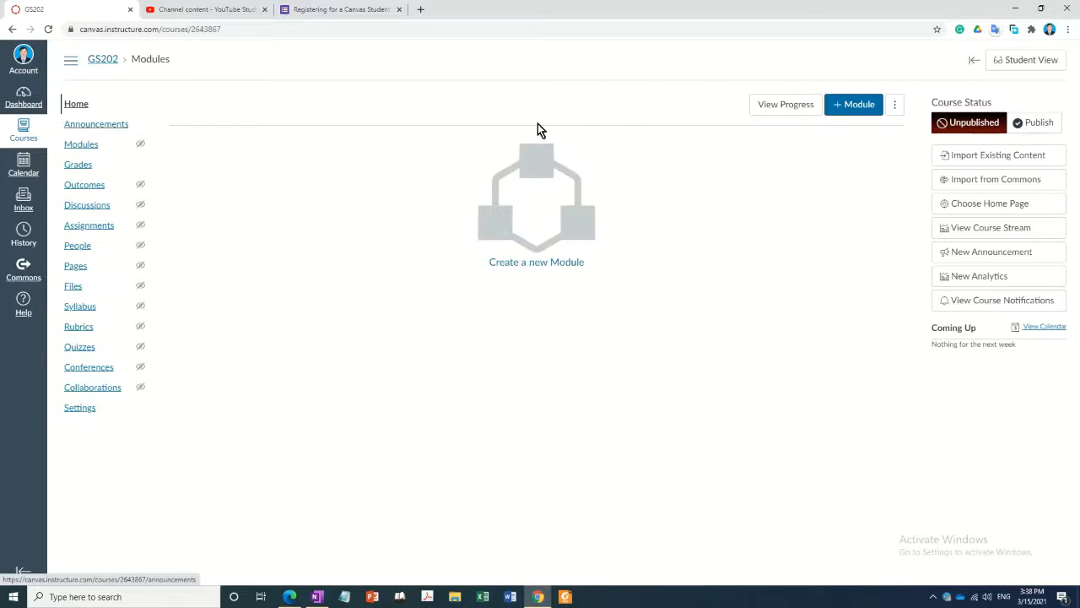
left_click(1021, 63)
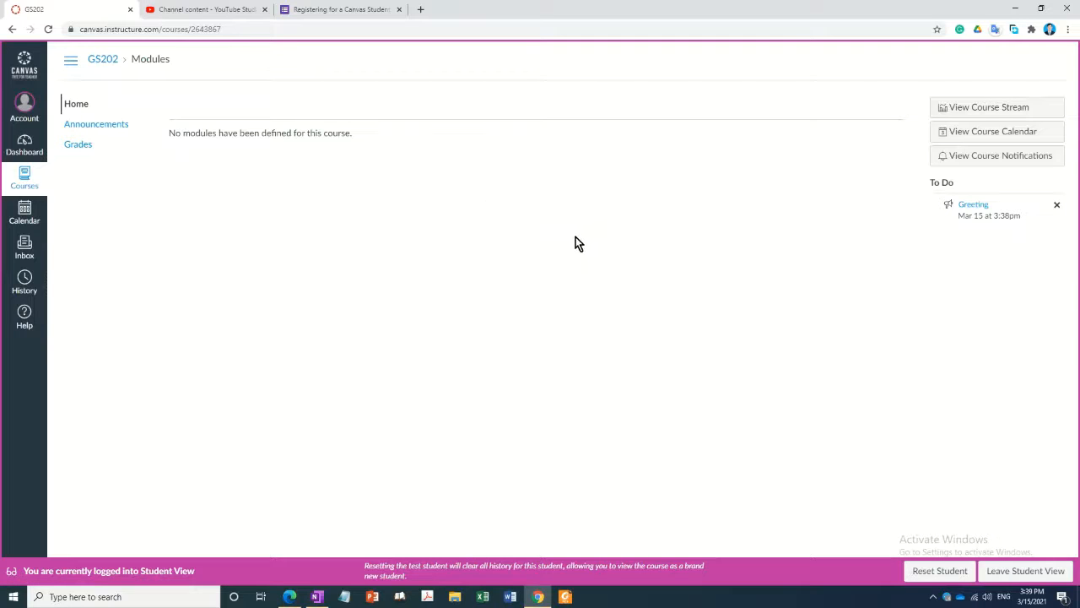
left_click(994, 571)
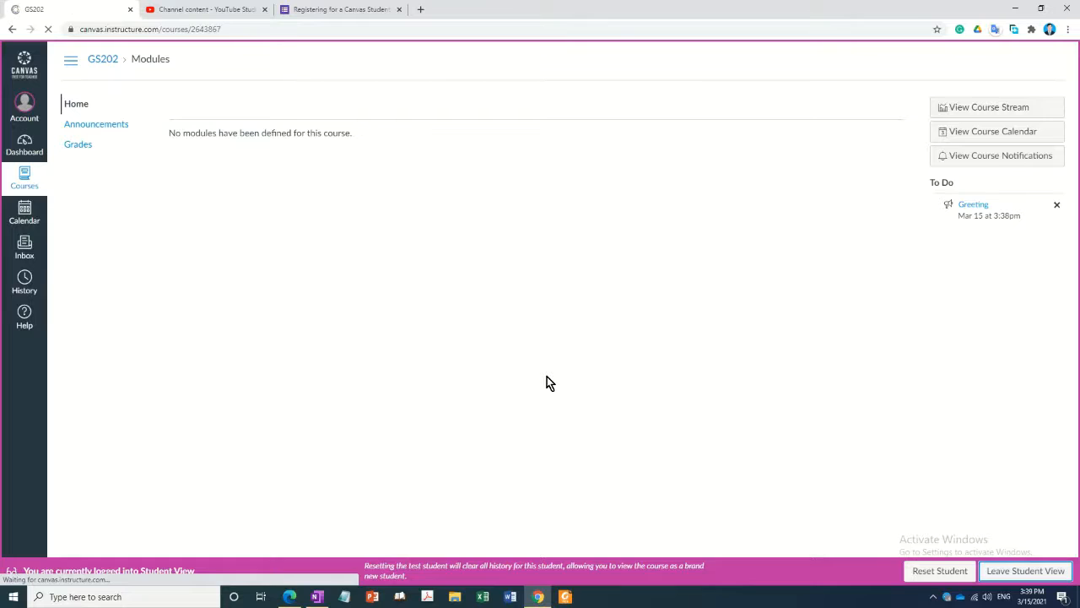